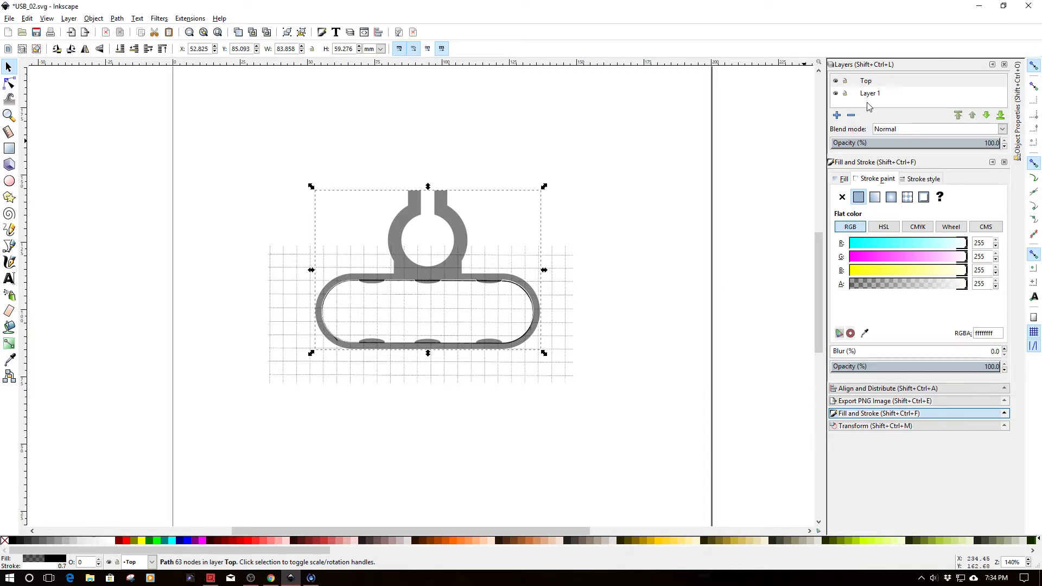
# Drag the grey battery-holder shape upward so the sketch's rounded oblong outline is uncovered
pyautogui.click(836, 94)
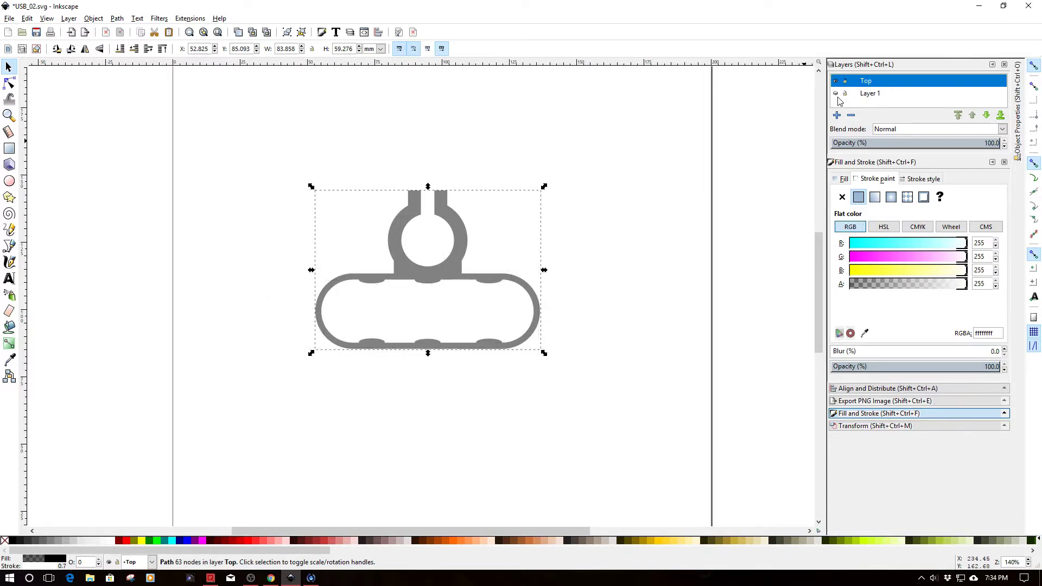
pyautogui.click(838, 97)
pyautogui.moveTo(452, 264); pyautogui.dragTo(452, 171)
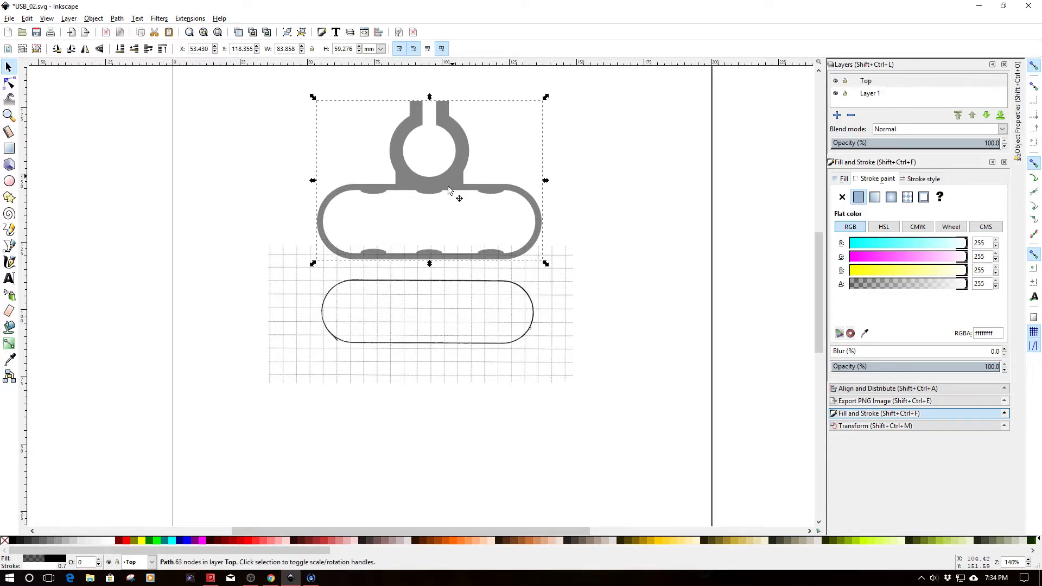
pyautogui.click(399, 287)
pyautogui.click(327, 286)
pyautogui.click(327, 286)
pyautogui.click(9, 148)
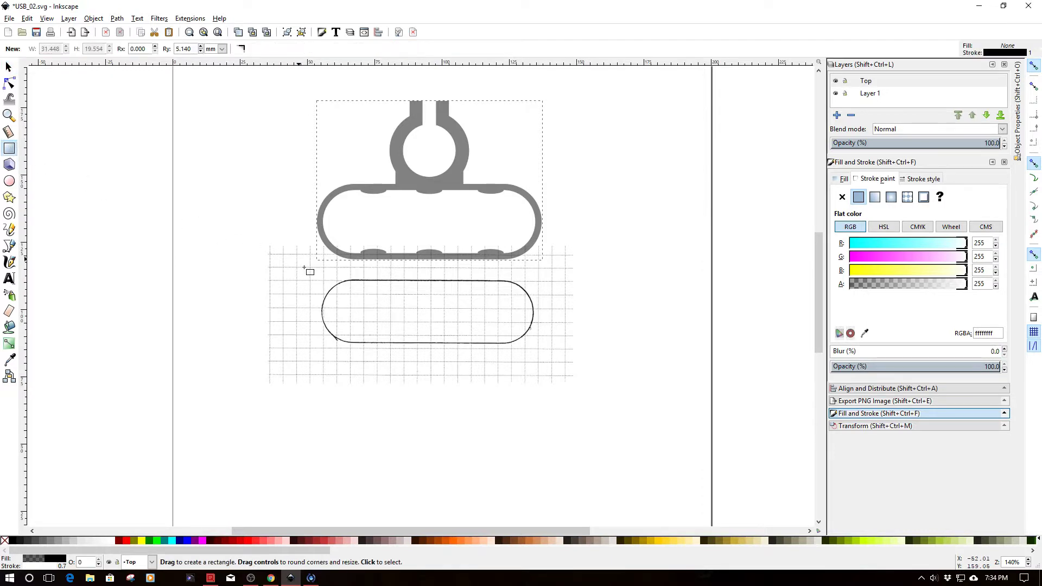
# Trace the sketch with a 78.417 × 23.183 mm rectangle, corner radius 11.540, then hide the sketch layer
pyautogui.moveTo(330, 287); pyautogui.dragTo(534, 343)
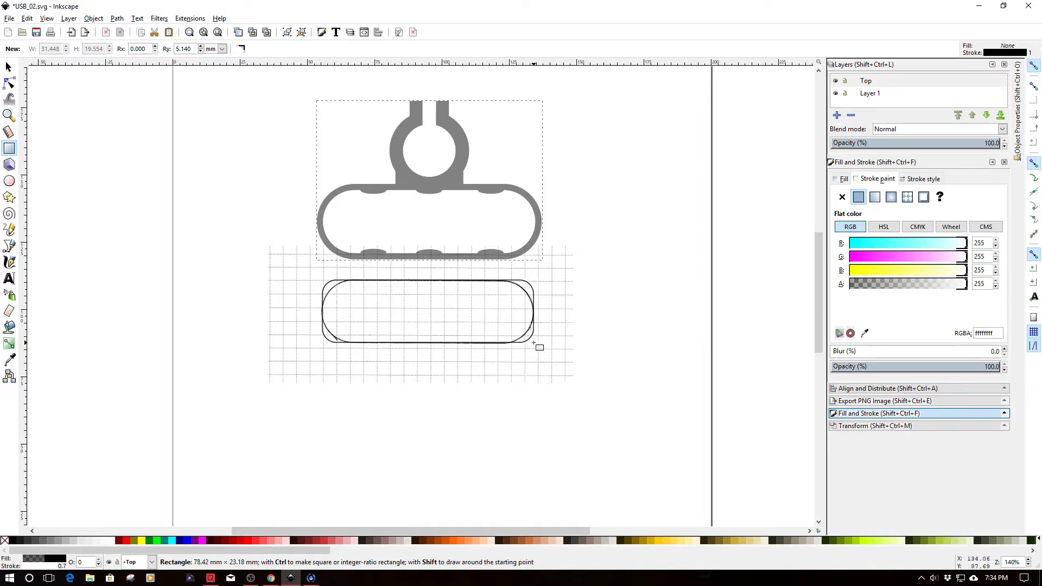
pyautogui.moveTo(534, 343); pyautogui.dragTo(533, 343)
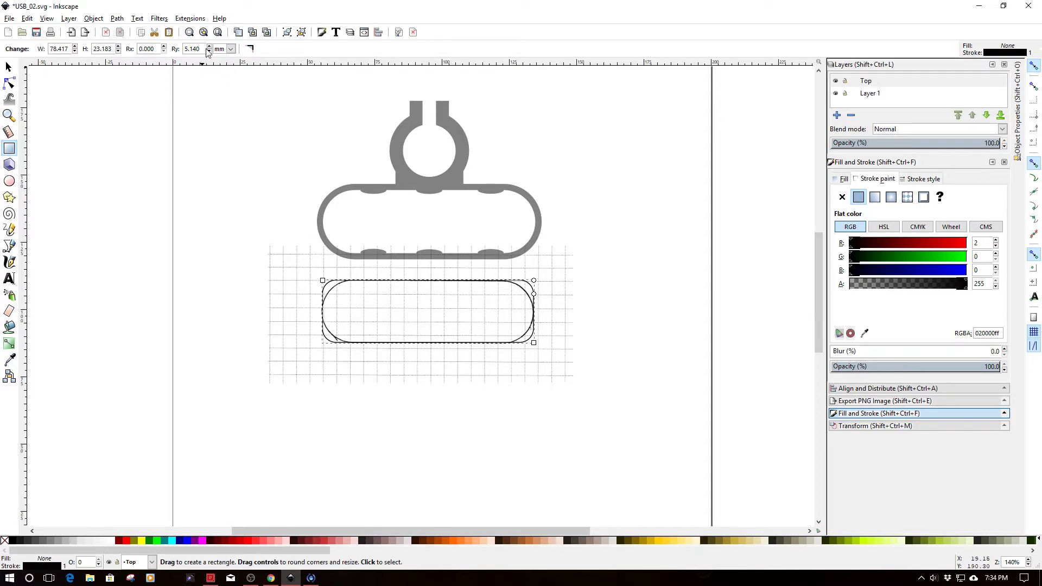
pyautogui.click(209, 51)
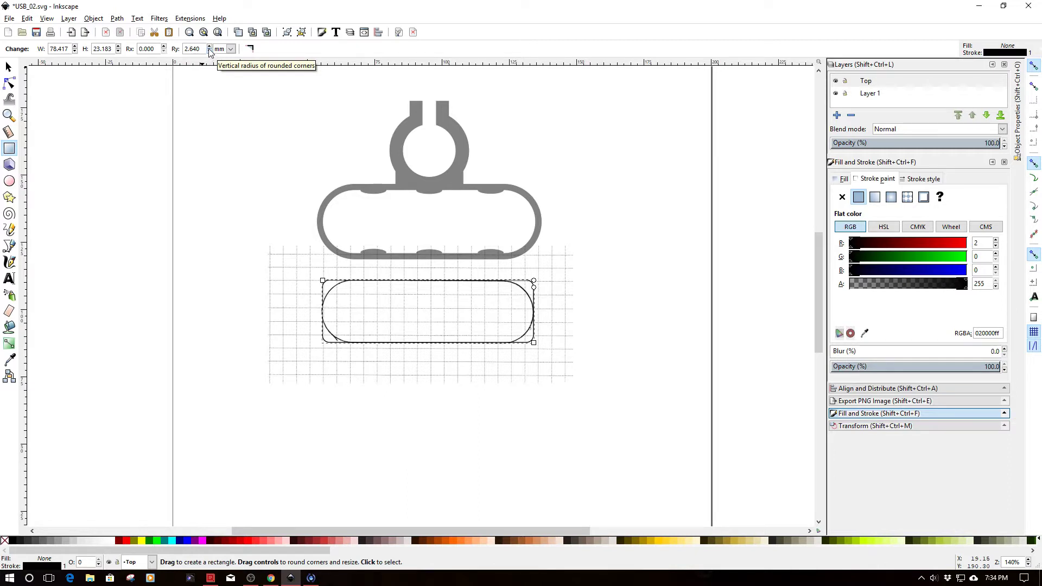
pyautogui.click(210, 46)
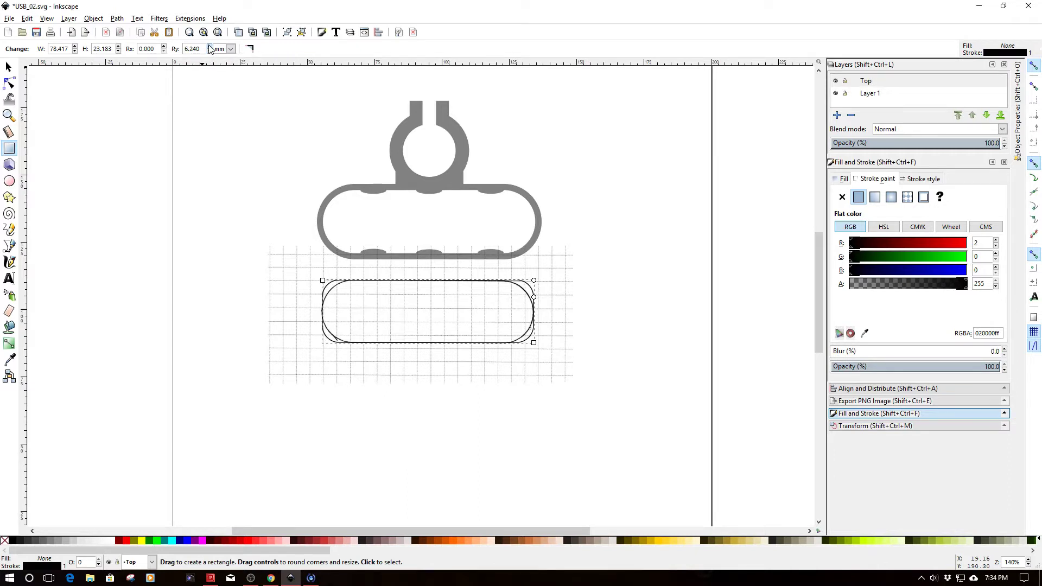
pyautogui.click(209, 46)
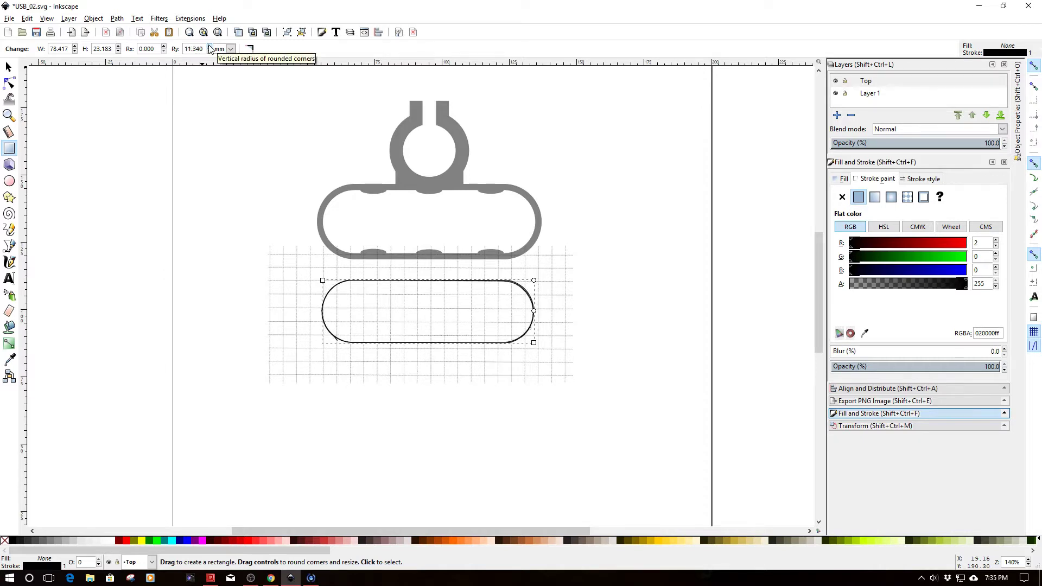
pyautogui.click(209, 46)
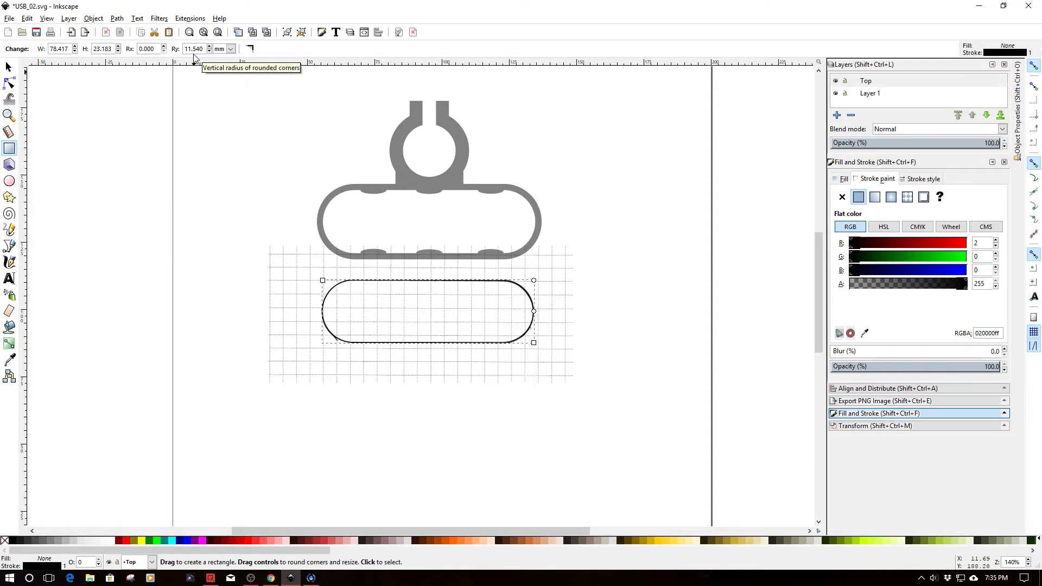
pyautogui.click(836, 94)
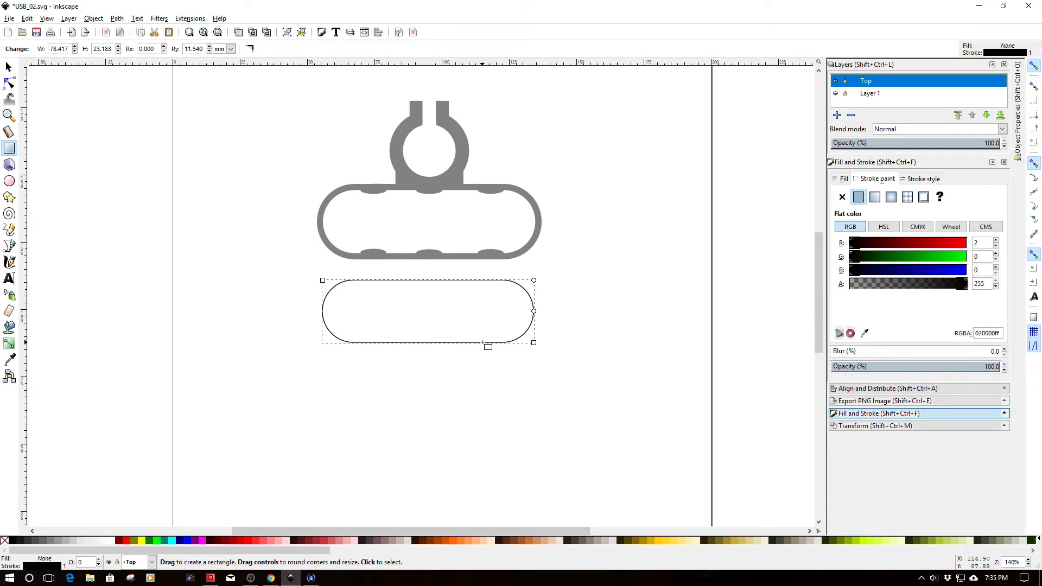
# Paste a copy of the rounded rectangle below the original and resize it to 83.700 × 28.465 mm
pyautogui.hotkey('ctrl', 'v')
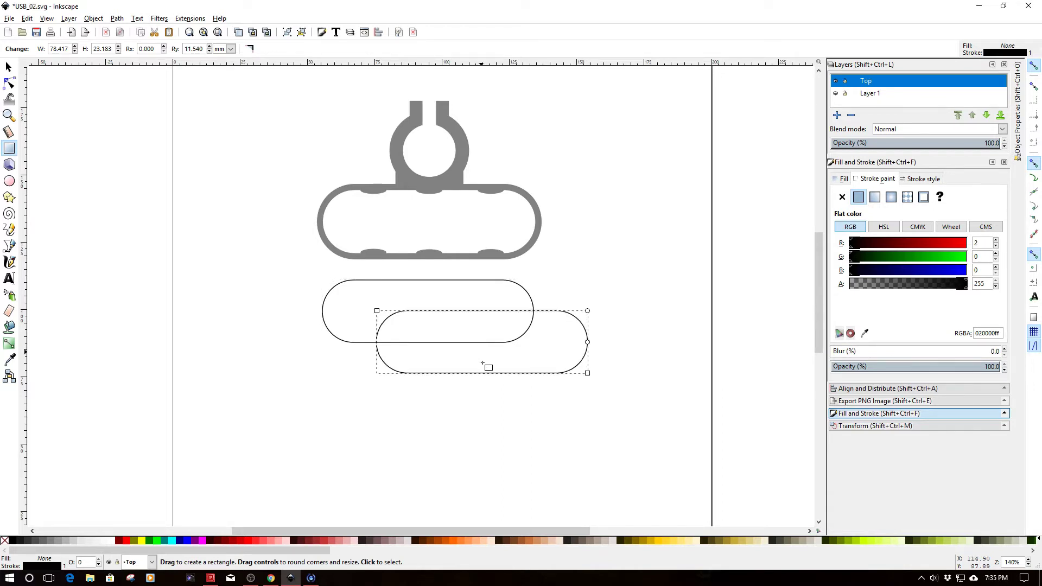
pyautogui.click(8, 66)
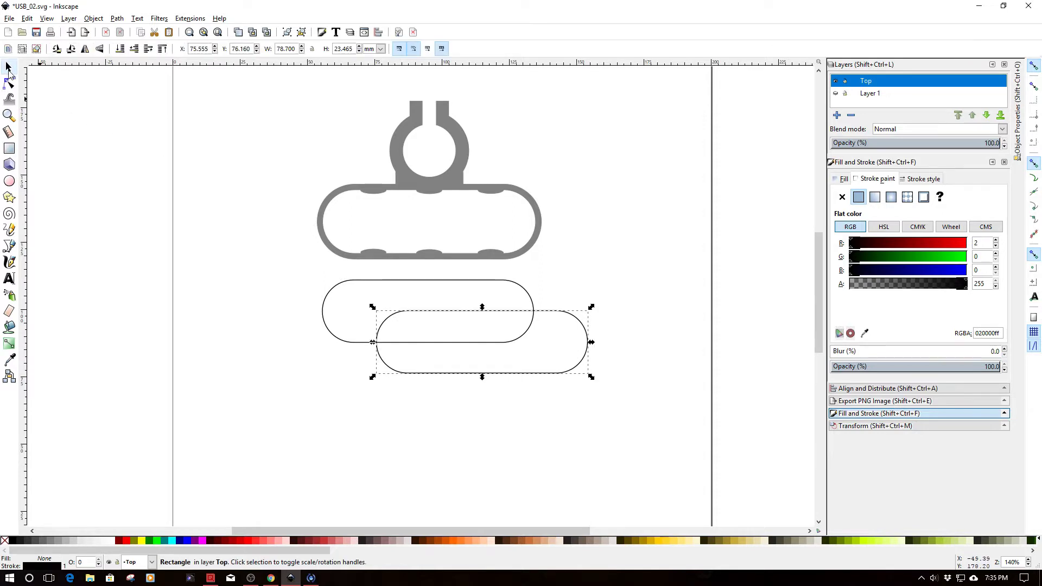
pyautogui.moveTo(465, 373); pyautogui.dragTo(401, 416)
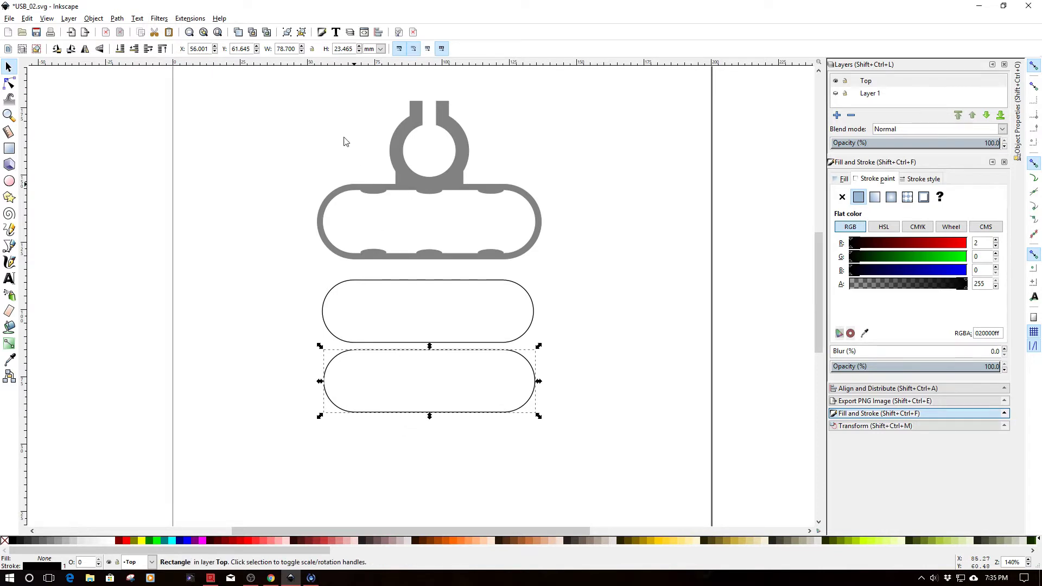
pyautogui.moveTo(296, 50); pyautogui.dragTo(284, 50)
pyautogui.press('Return')
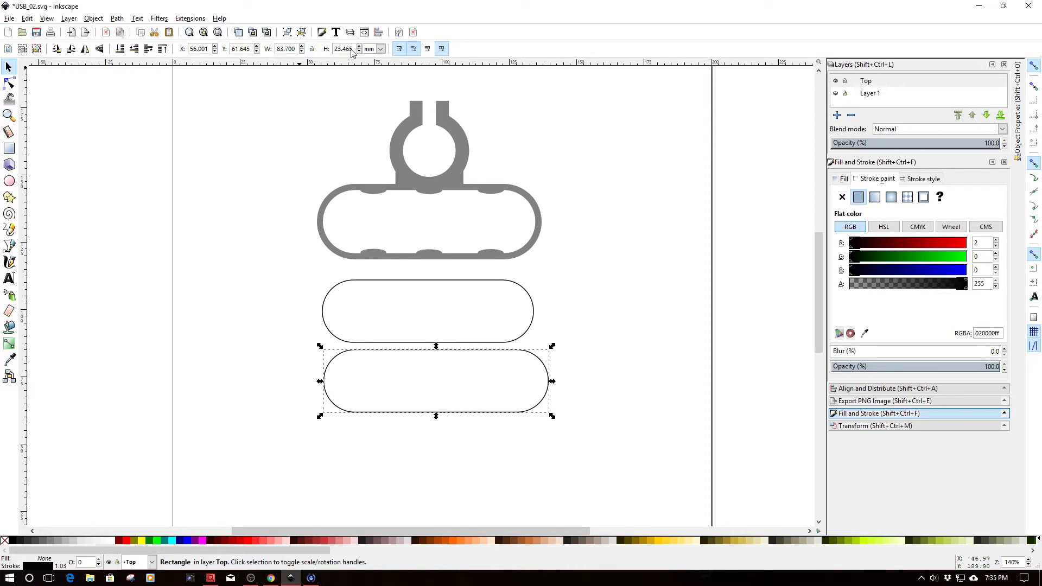
pyautogui.moveTo(353, 49); pyautogui.dragTo(332, 49)
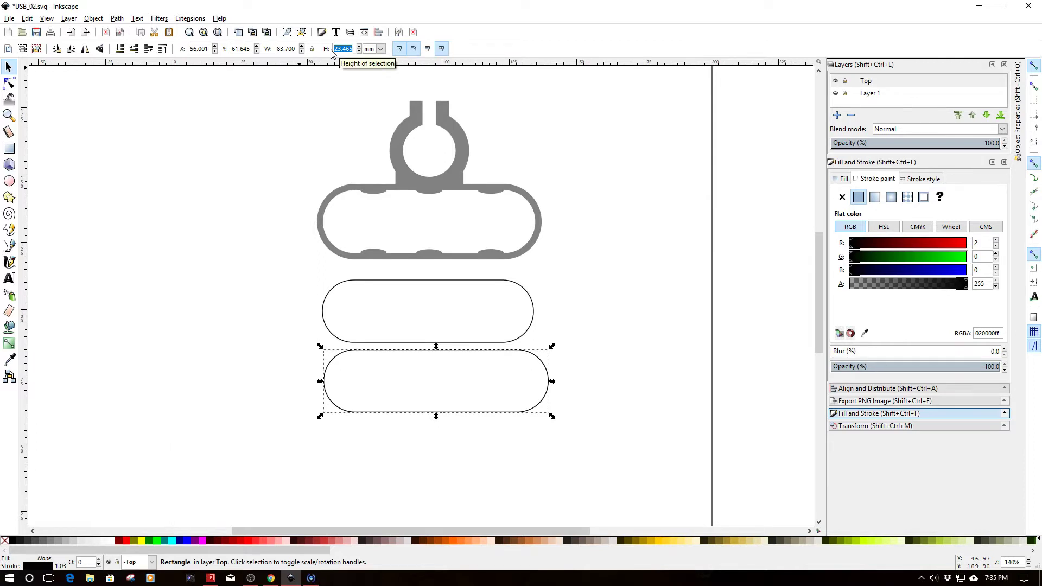
pyautogui.write('28.465')
pyautogui.press('Return')
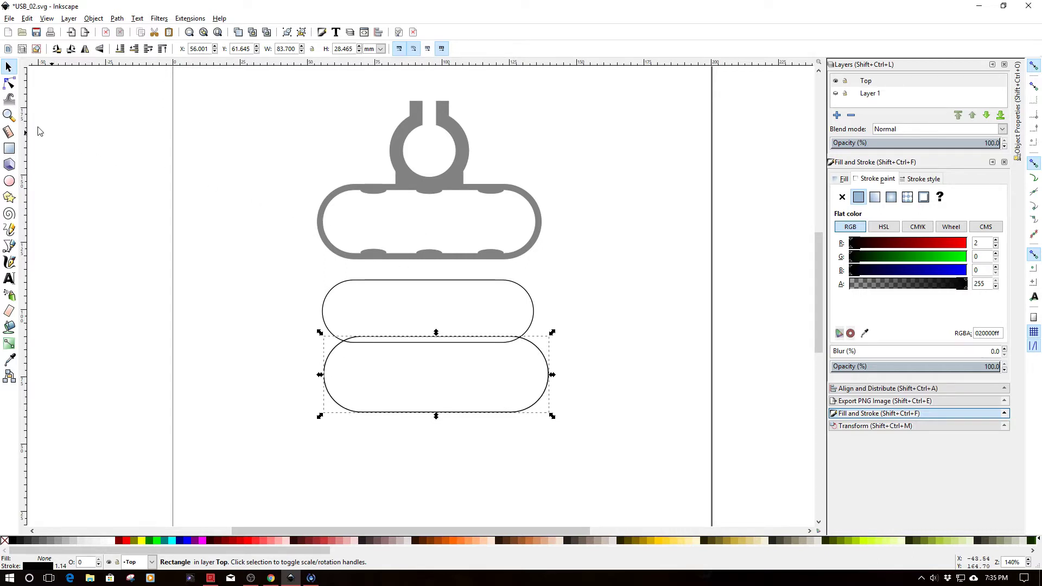
pyautogui.click(843, 179)
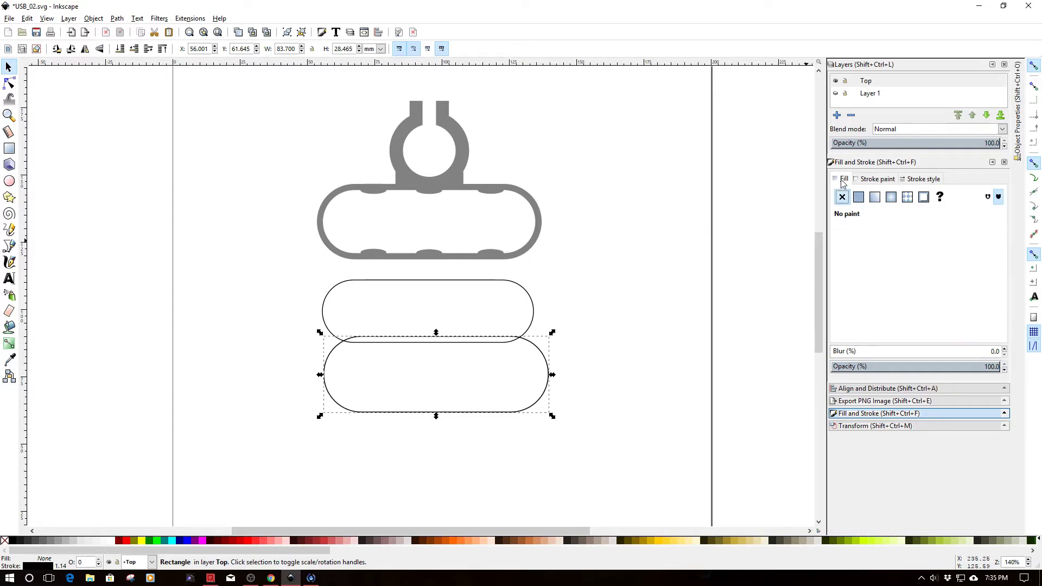
# Fill the larger rectangle translucent black (alpha 114) and move the outlined rectangle inside it
pyautogui.click(858, 197)
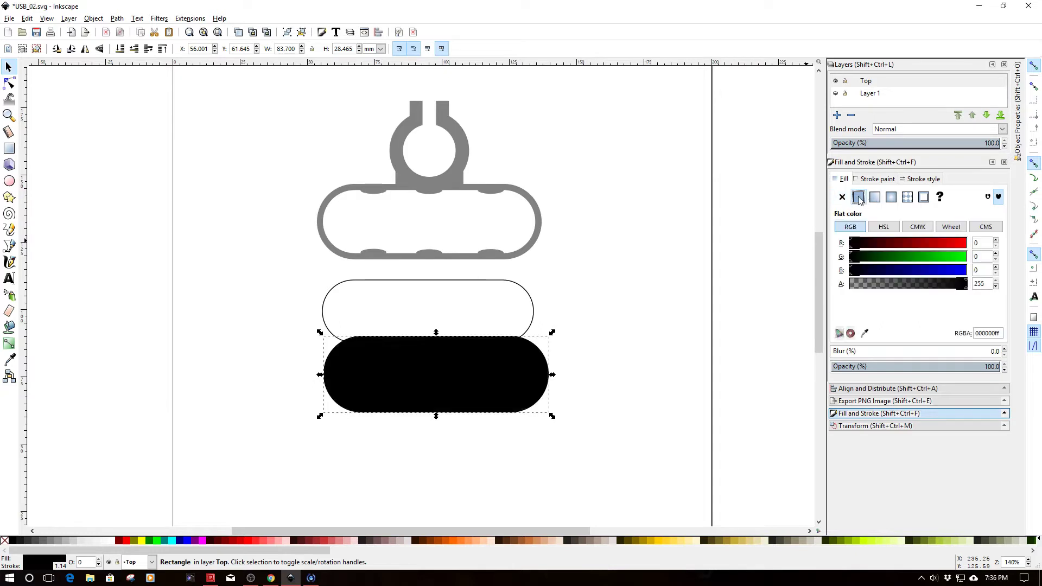
pyautogui.click(952, 284)
pyautogui.moveTo(945, 286); pyautogui.dragTo(901, 286)
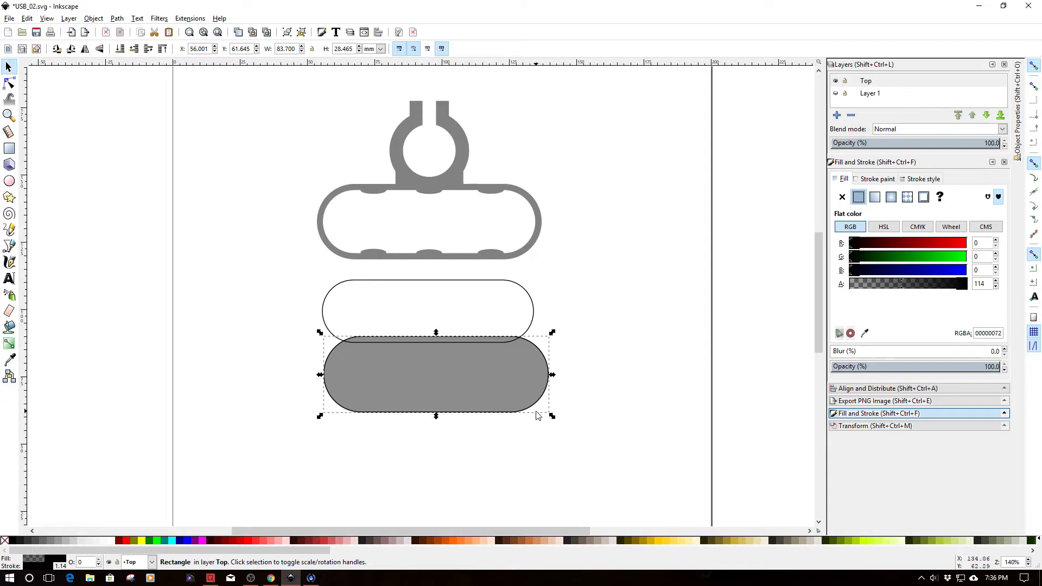
pyautogui.click(502, 283)
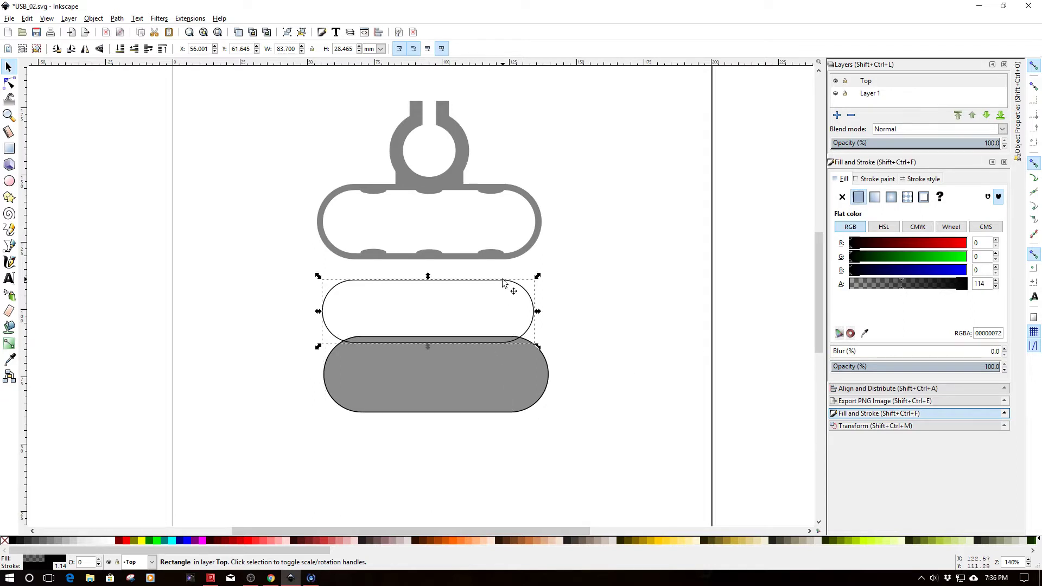
pyautogui.moveTo(502, 283); pyautogui.dragTo(513, 353)
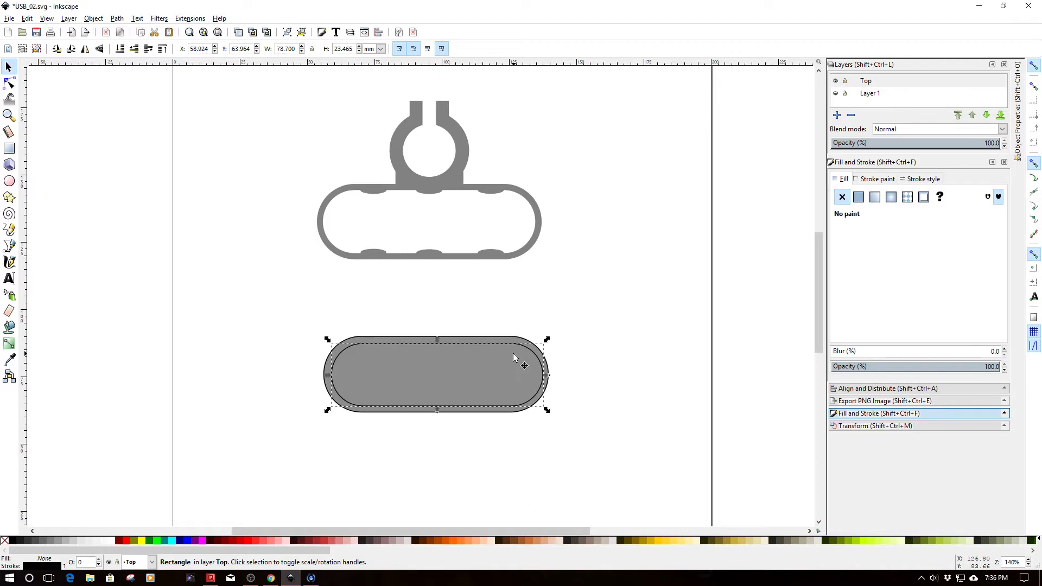
# Lower the grey rounded rectangle to the bottom of the stacking order
pyautogui.click(413, 432)
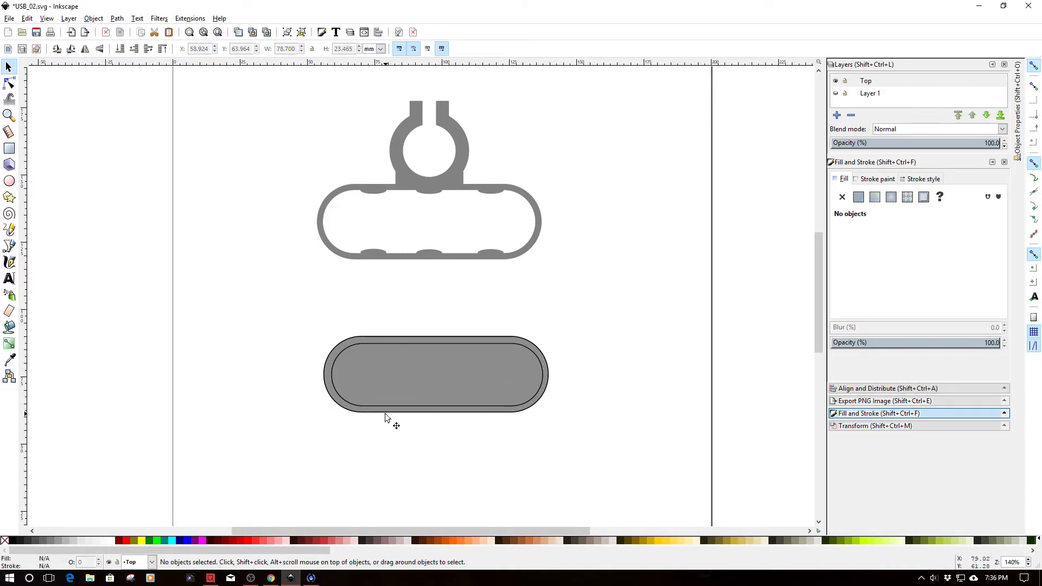
pyautogui.click(385, 413)
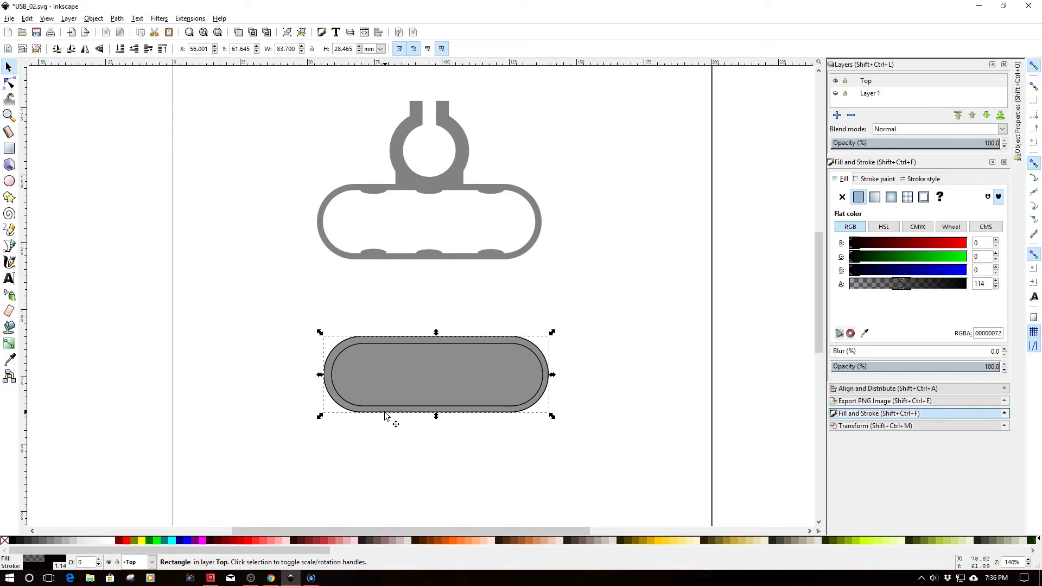
pyautogui.click(68, 21)
pyautogui.moveTo(92, 21)
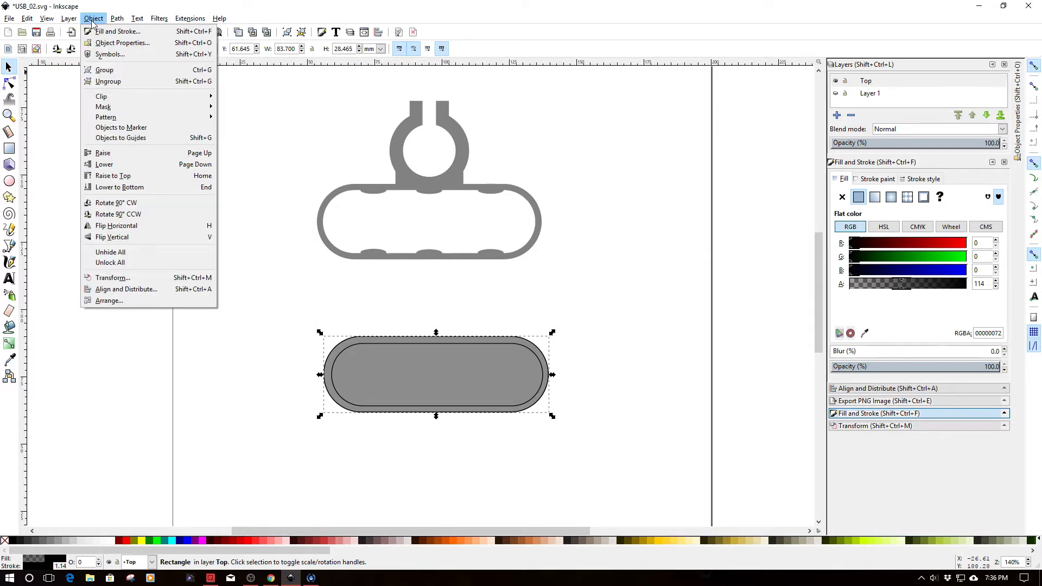
pyautogui.click(104, 187)
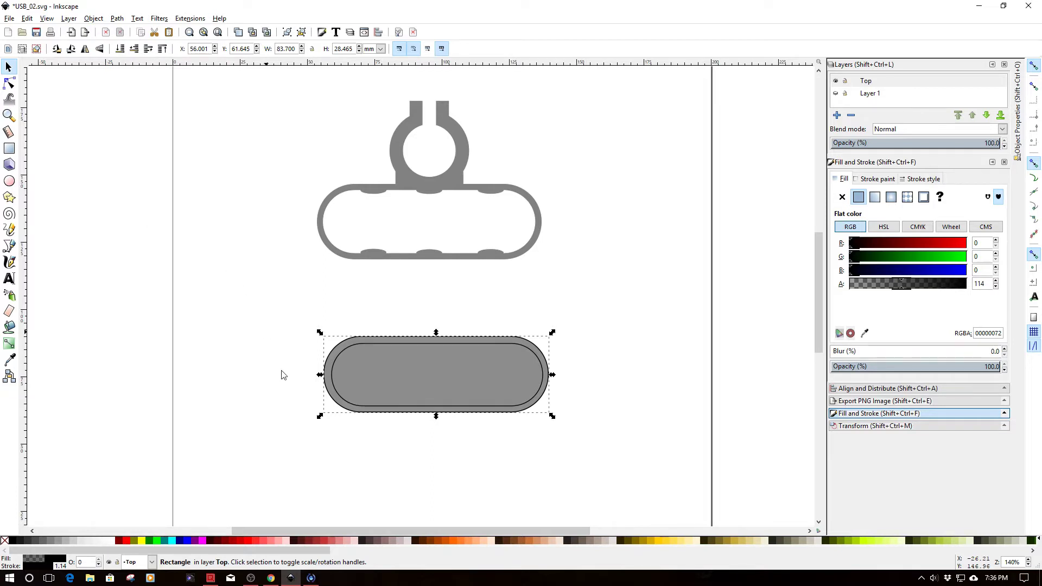
# Centre the inner and outer rounded rectangles on both axes relative to the biggest object
pyautogui.click(269, 304)
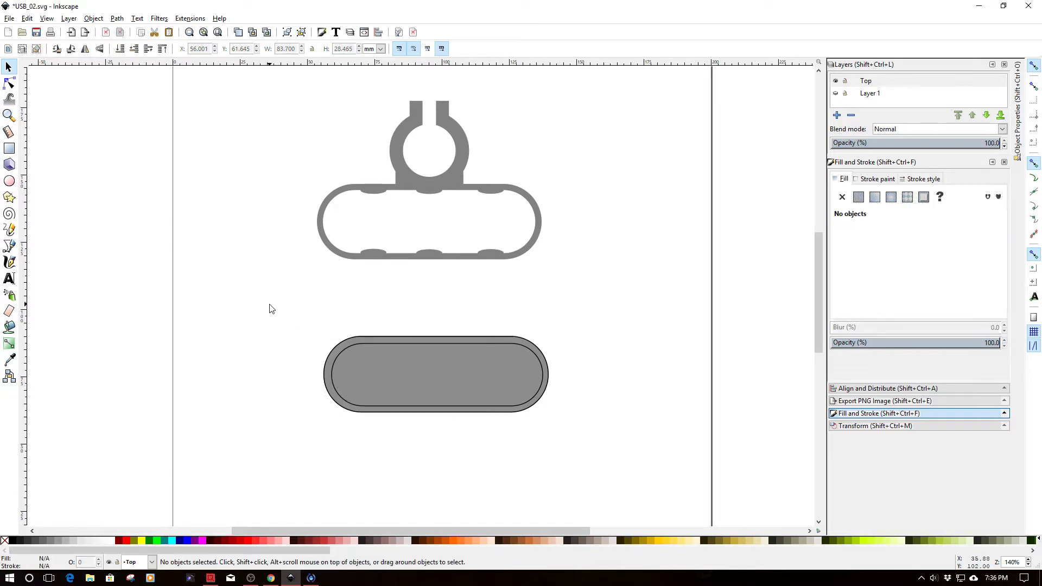
pyautogui.moveTo(269, 305); pyautogui.dragTo(586, 437)
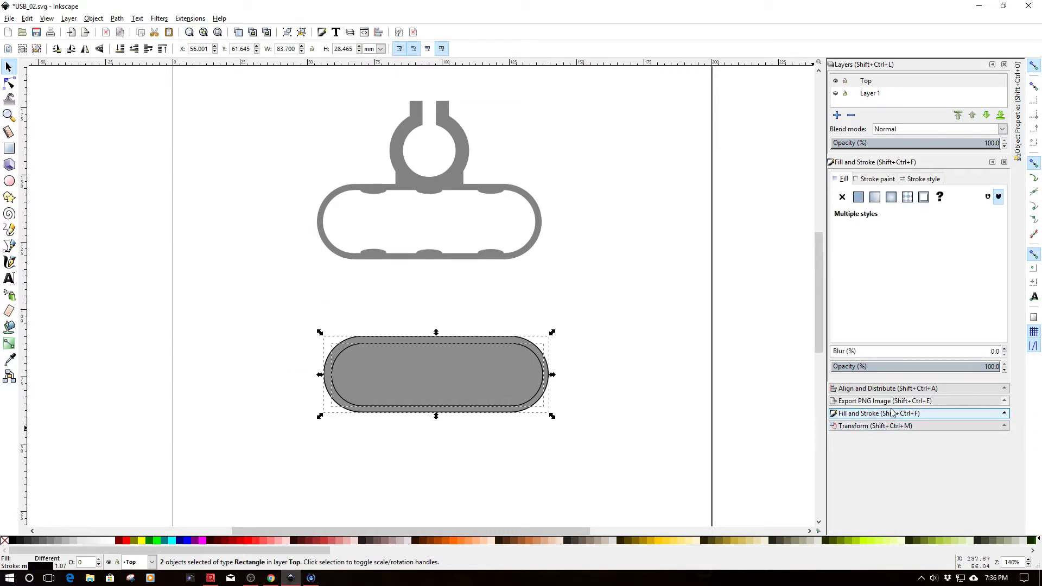
pyautogui.click(895, 386)
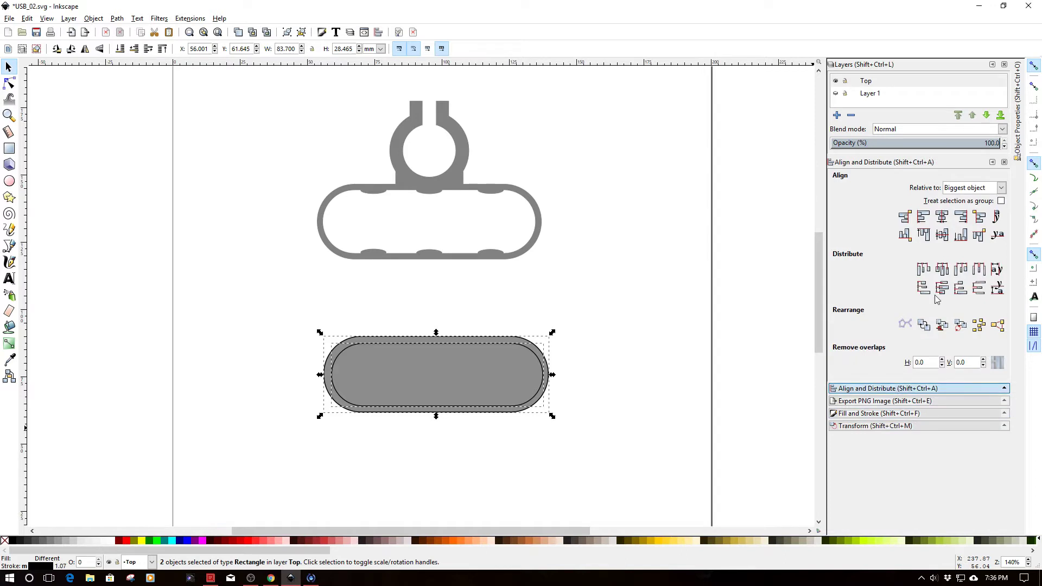
pyautogui.click(943, 218)
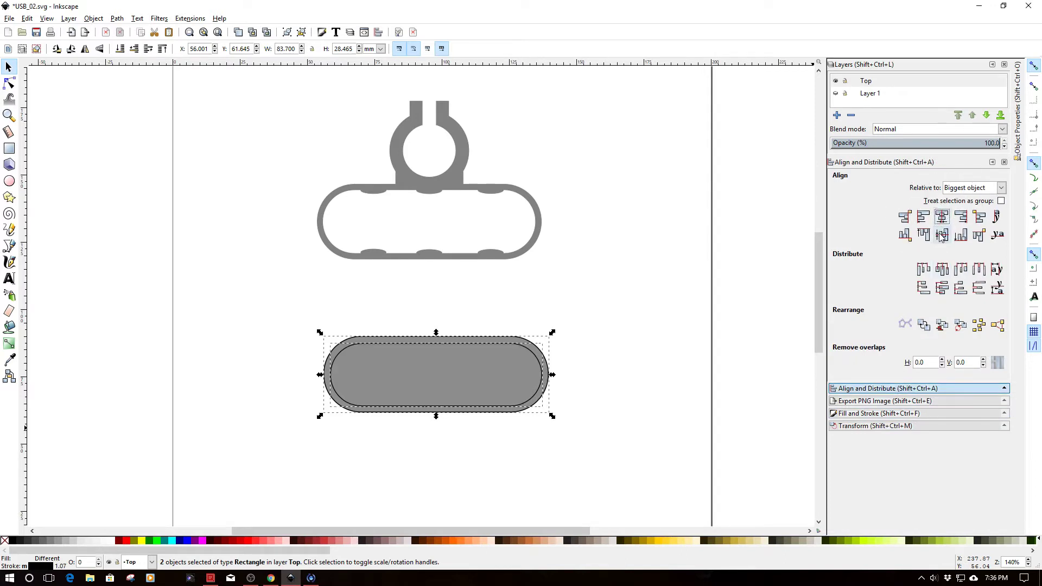
pyautogui.click(941, 234)
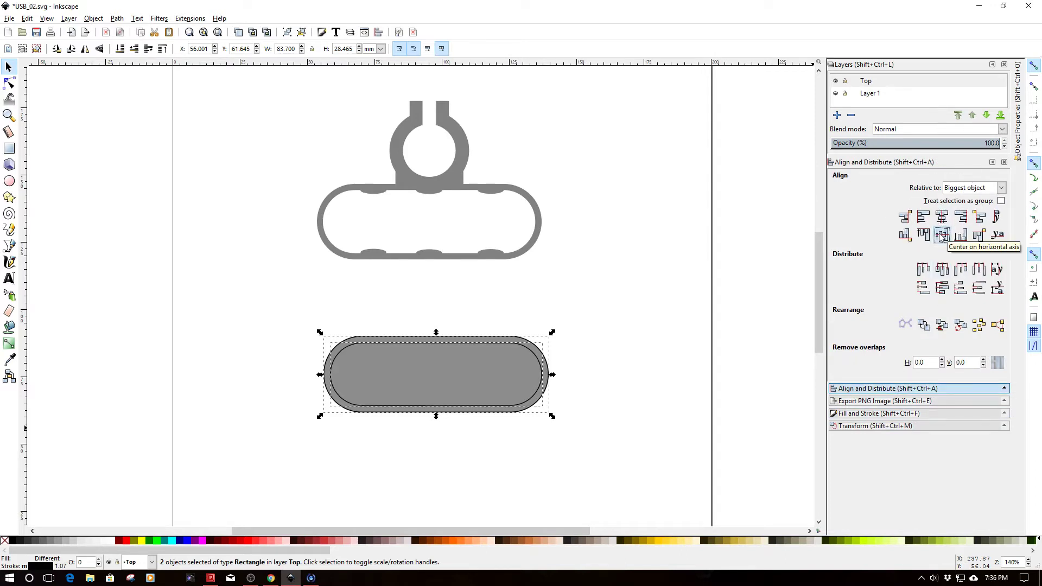
pyautogui.click(511, 441)
pyautogui.click(434, 413)
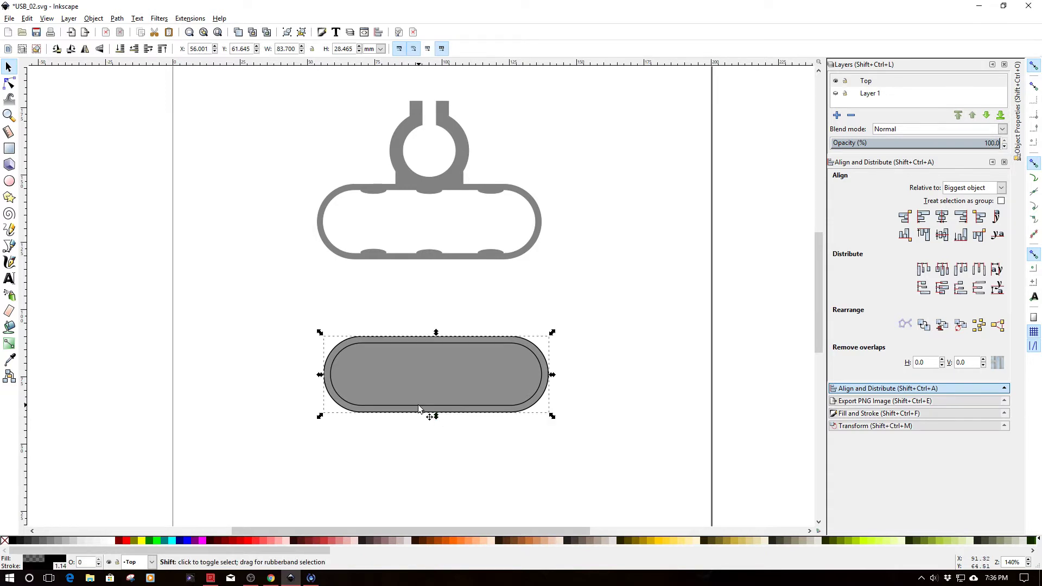
pyautogui.keyDown('shift'); pyautogui.click(418, 406); pyautogui.keyUp('shift')
# Subtract the inner rectangle from the outer with Path > Difference and move the ring up beneath the holder
pyautogui.click(117, 19)
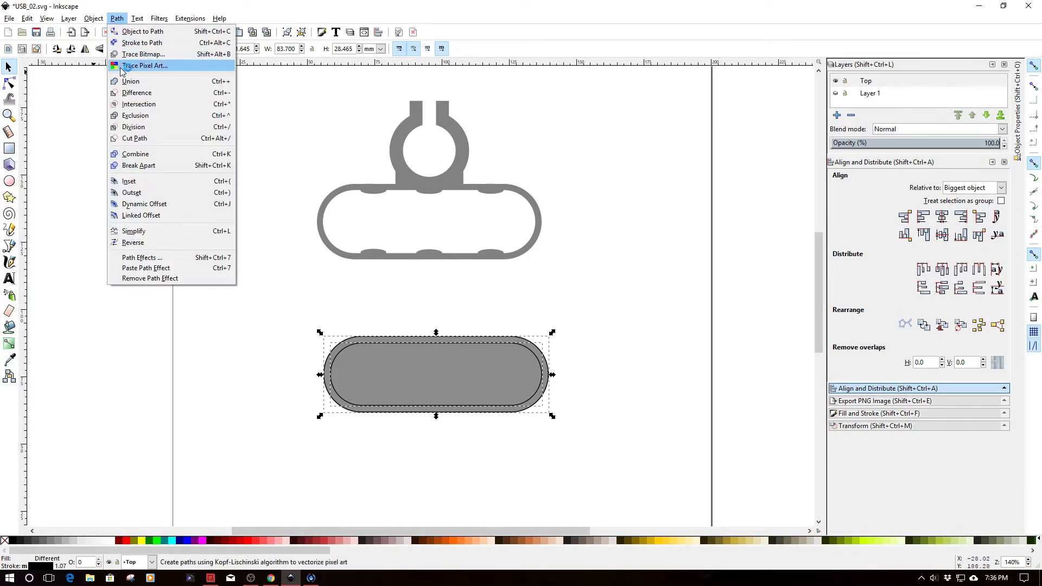
pyautogui.click(130, 94)
pyautogui.click(245, 318)
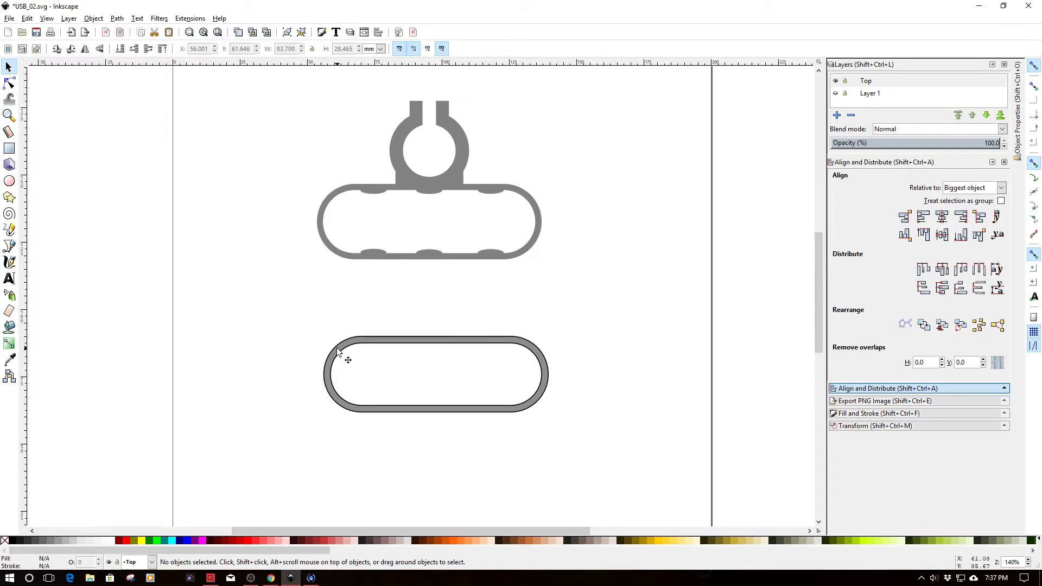
pyautogui.moveTo(429, 339); pyautogui.dragTo(424, 270)
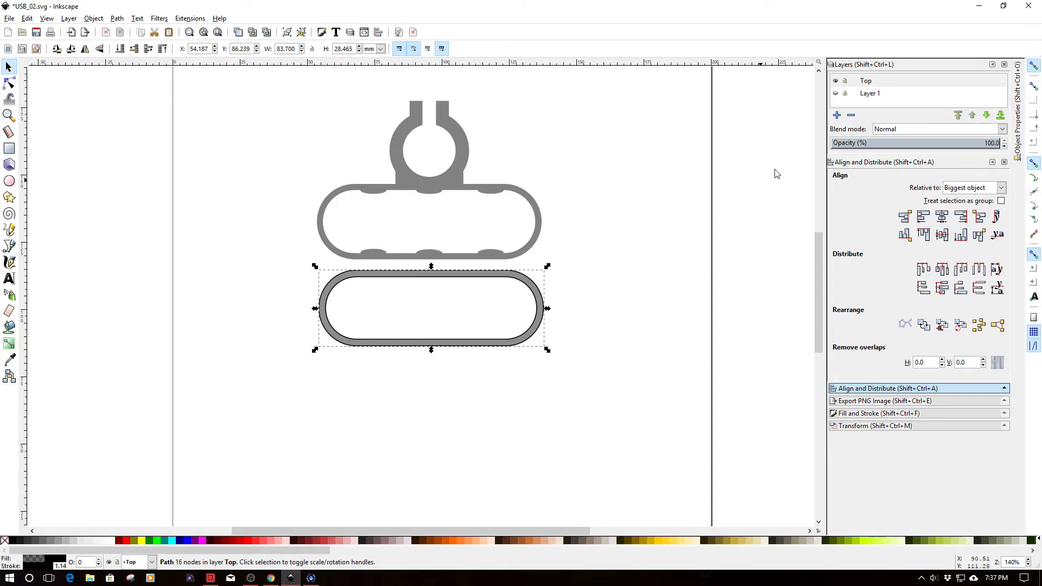
# Show the Layer 1 grid image and drag the ring down over its lower part
pyautogui.click(836, 94)
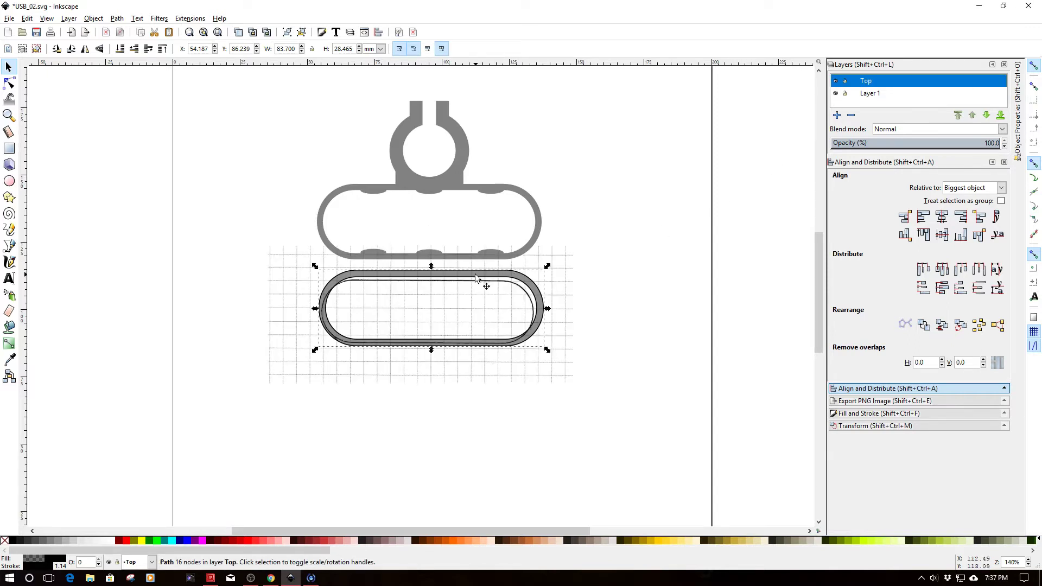
pyautogui.moveTo(483, 284); pyautogui.dragTo(469, 371)
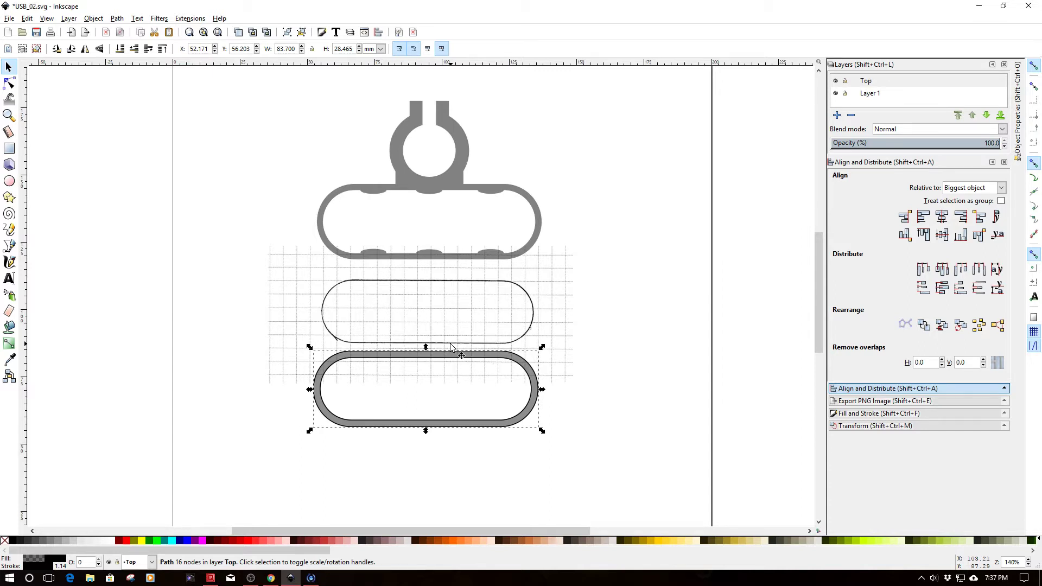
pyautogui.press('ctrl')
pyautogui.press('ctrl')
pyautogui.press('ctrl')
# Draw a 14.393 × 3.306 mm ellipse on the ring's bottom-left edge and select it with the ring
pyautogui.click(10, 181)
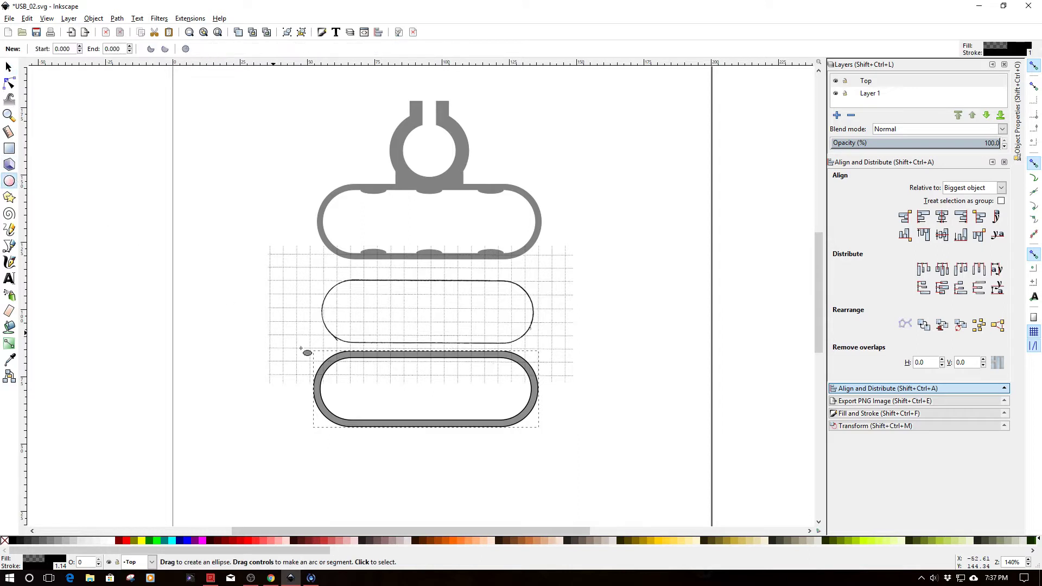
pyautogui.moveTo(344, 400); pyautogui.dragTo(382, 407)
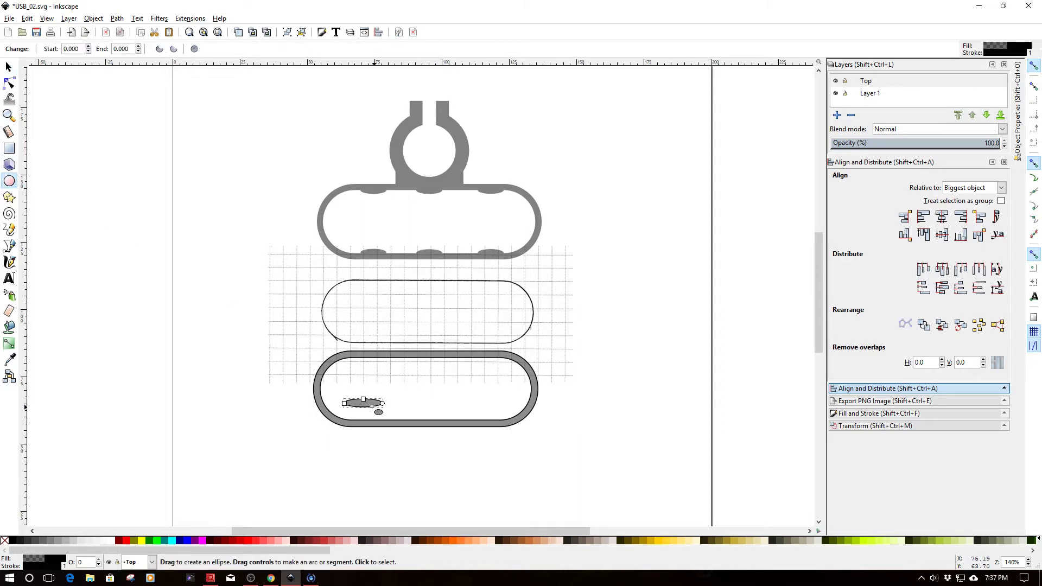
pyautogui.click(8, 67)
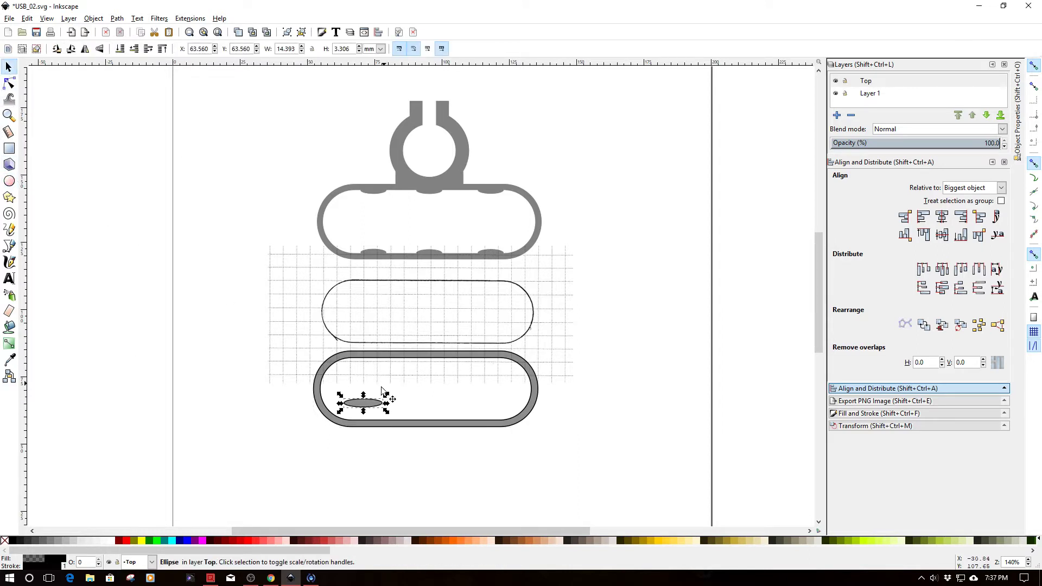
pyautogui.moveTo(370, 403); pyautogui.dragTo(371, 419)
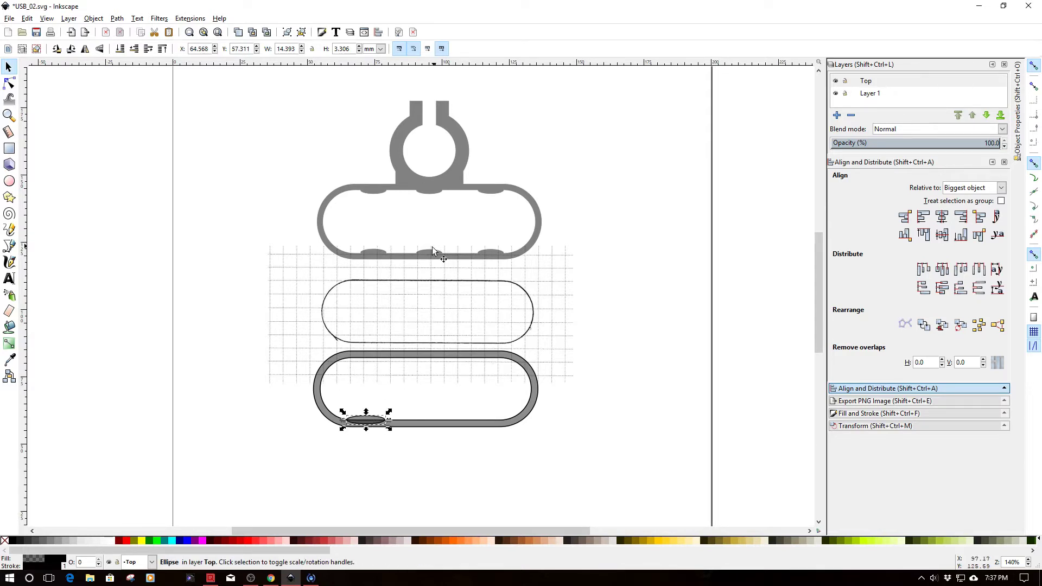
pyautogui.click(286, 350)
pyautogui.click(328, 417)
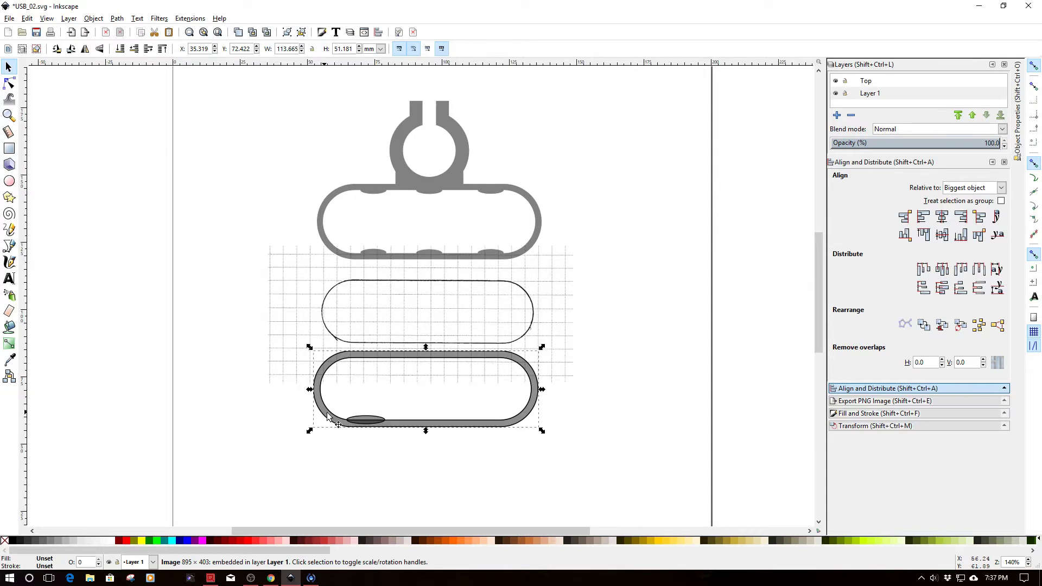
pyautogui.keyDown('shift'); pyautogui.click(367, 420); pyautogui.keyUp('shift')
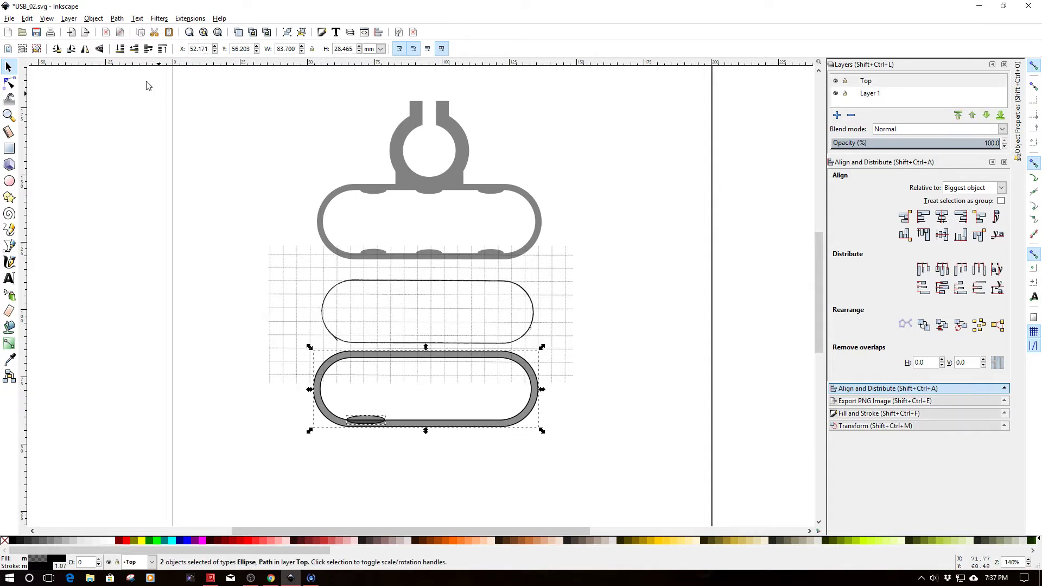
# Union the oval pad with the ring into a single 20-node path
pyautogui.click(117, 18)
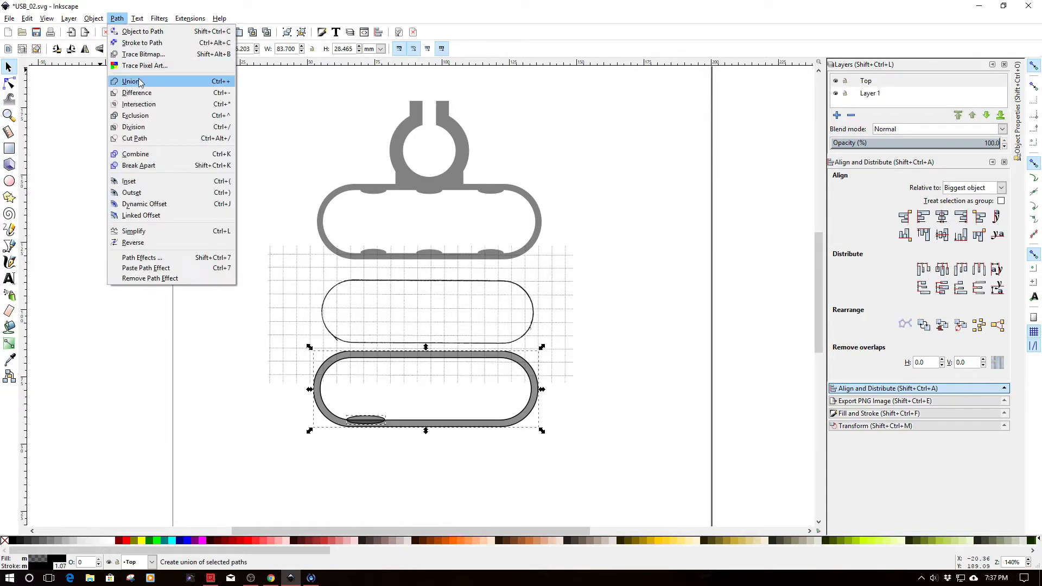
pyautogui.click(139, 82)
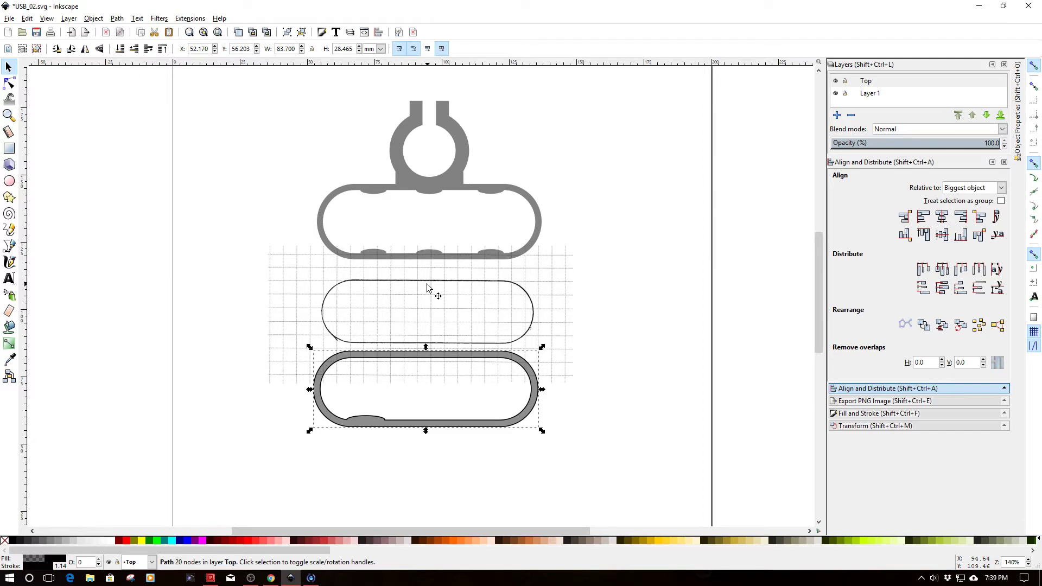
# Switch to the Tinkercad tab in Chrome showing the 'PineNG USB Power Bank' design
pyautogui.click(271, 579)
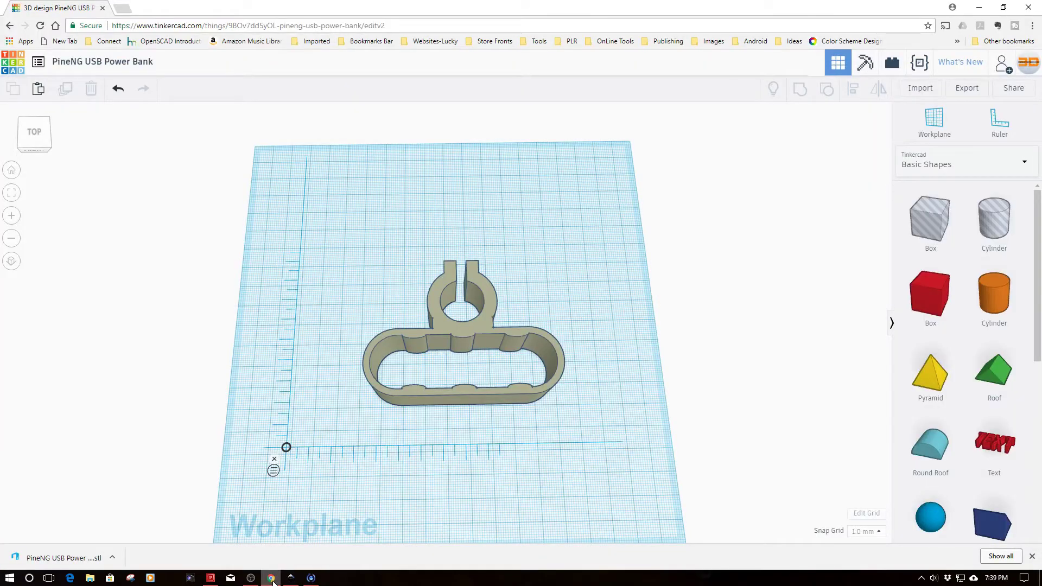
# Orbit to an angled view and select the holder to show its 83.86 × 59.28 mm footprint and 26.00 mm height
pyautogui.moveTo(471, 414); pyautogui.dragTo(311, 353)
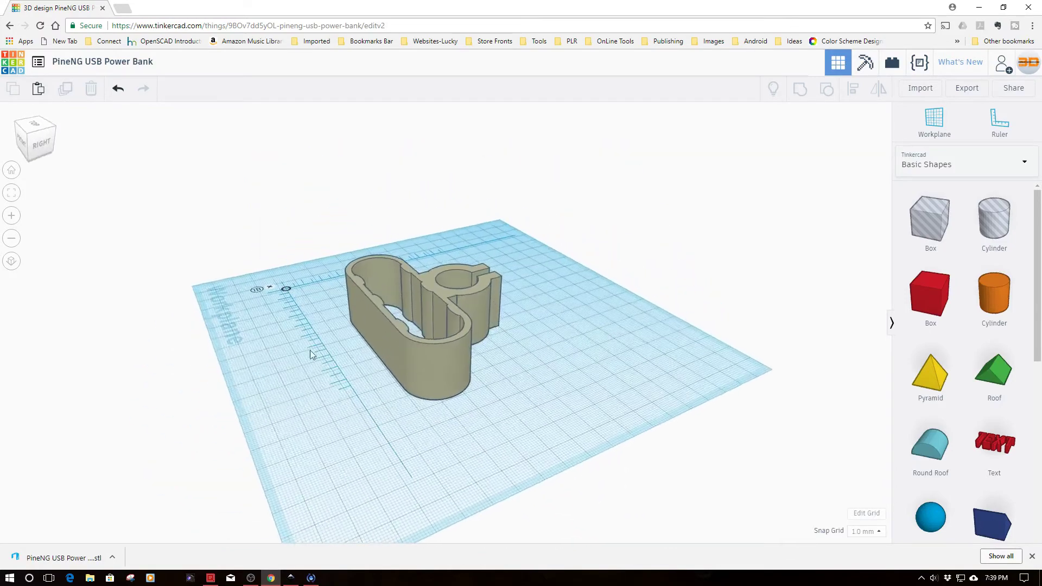
pyautogui.click(430, 353)
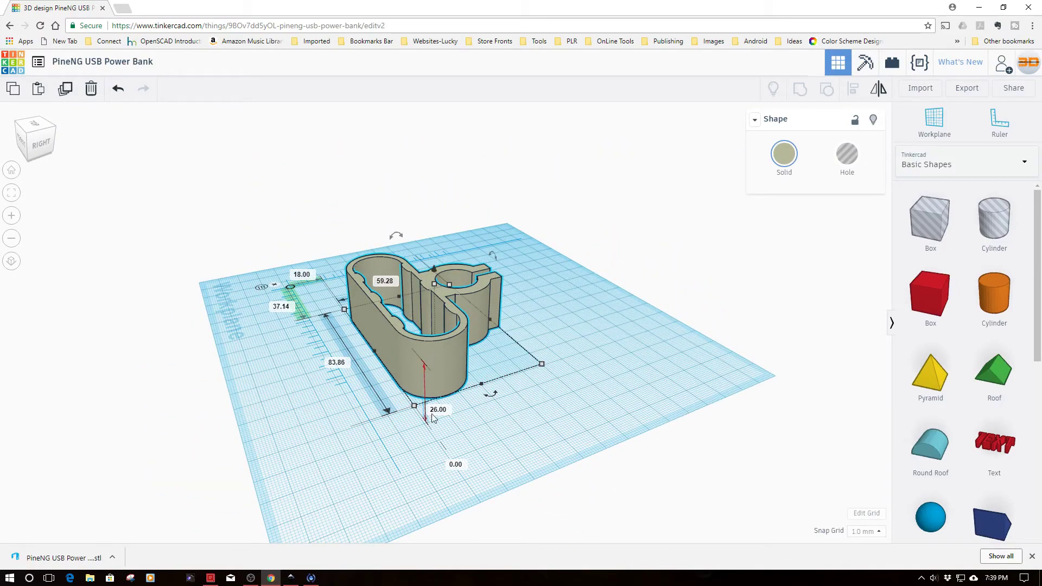